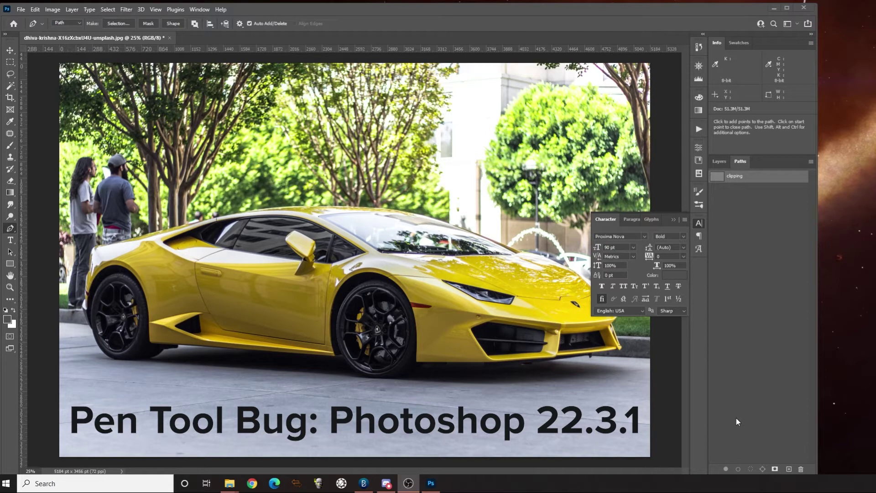
# - Collapse the Character panel and delete the clipping path
pyautogui.click(700, 223)
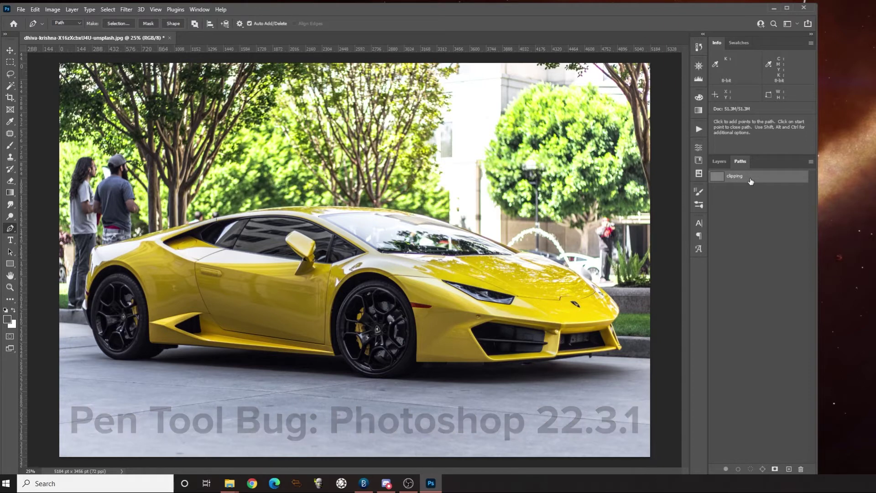
pyautogui.click(801, 470)
pyautogui.click(363, 185)
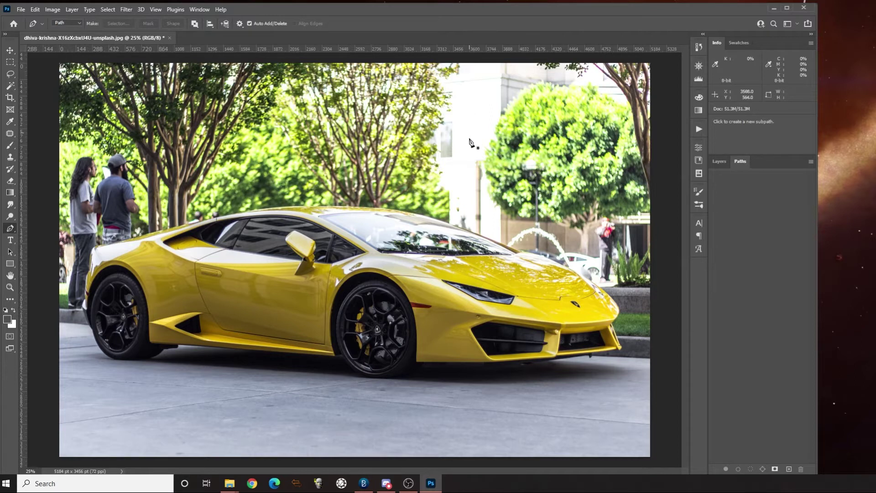
# - Draw a closed path with the Pen tool around the narrow brown post above the car's windshield
pyautogui.hotkey('ctrl', 'space')
pyautogui.moveTo(466, 145); pyautogui.dragTo(460, 218)
pyautogui.moveTo(496, 364); pyautogui.dragTo(471, 275)
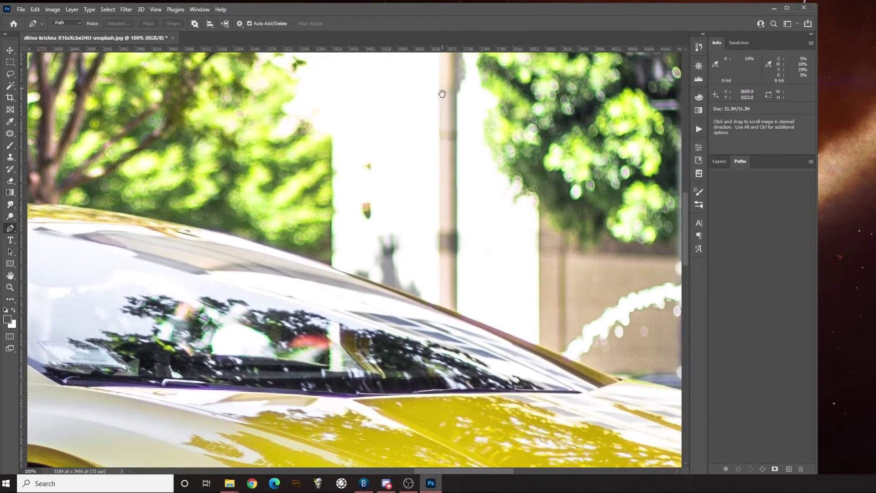
pyautogui.moveTo(442, 246); pyautogui.dragTo(445, 340)
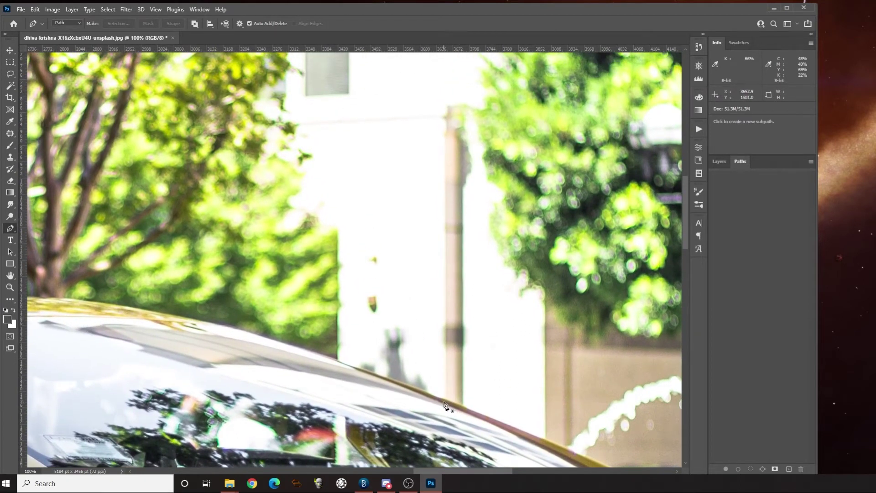
pyautogui.click(446, 398)
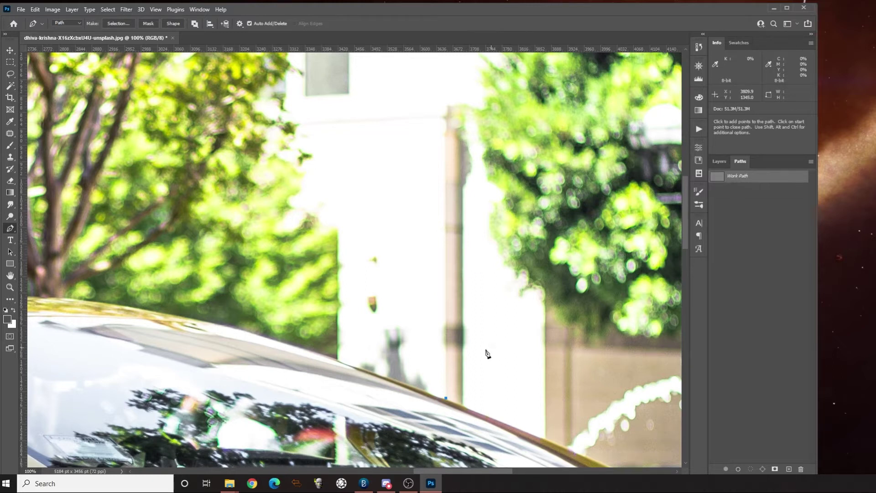
pyautogui.click(446, 345)
pyautogui.click(446, 185)
pyautogui.click(446, 108)
pyautogui.click(462, 107)
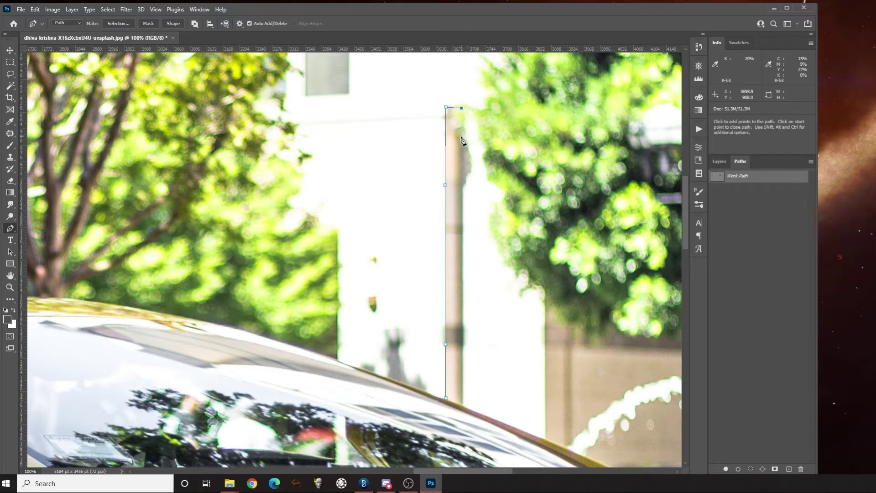
pyautogui.click(464, 406)
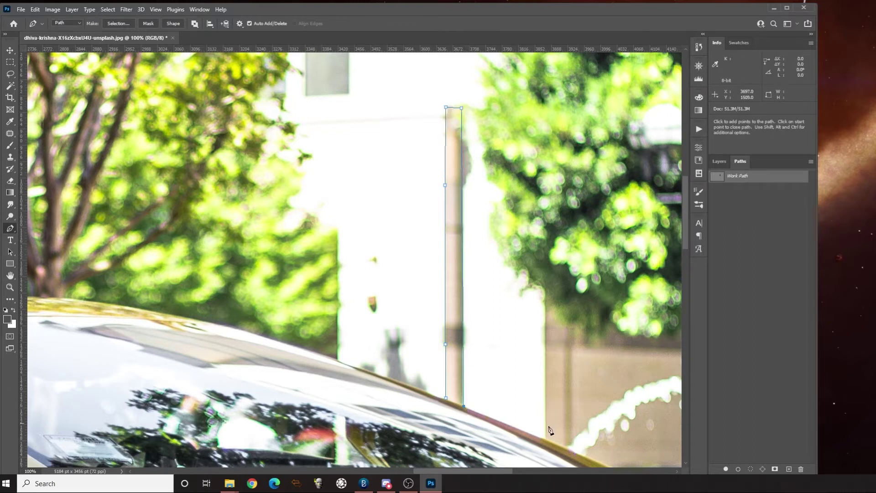
pyautogui.click(446, 399)
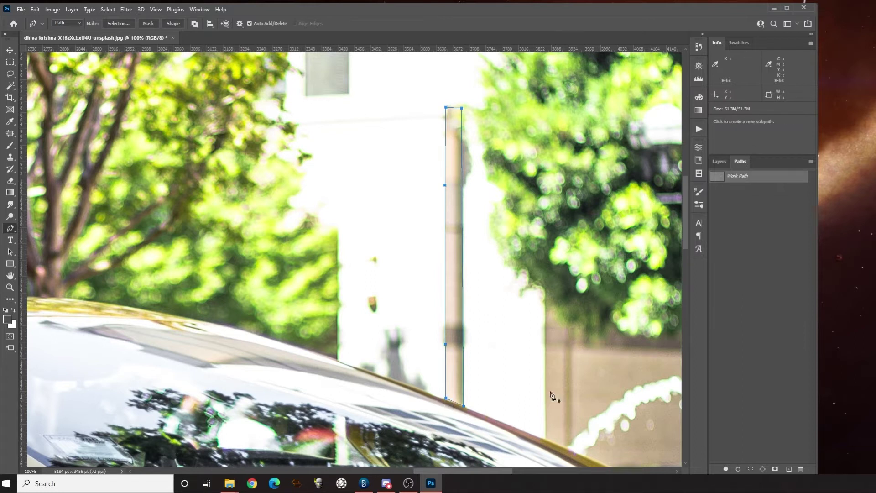
# - Load the post path as a selection, and undo both the selection and the path
pyautogui.click(752, 469)
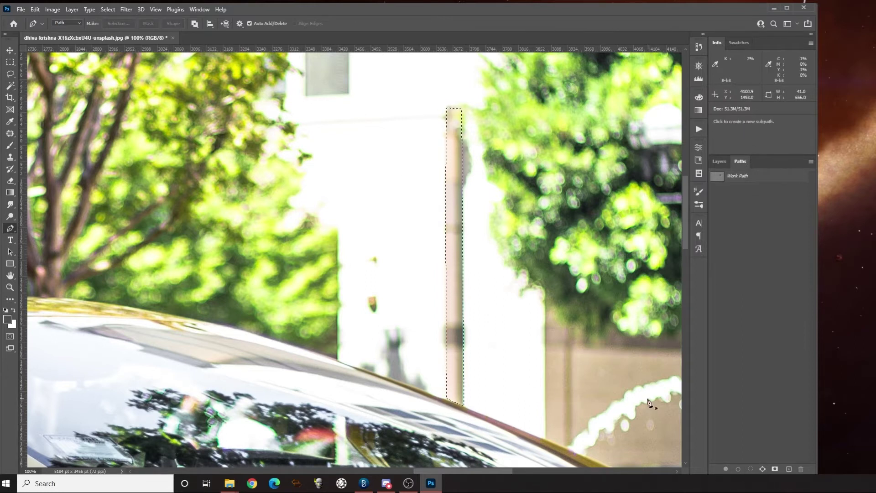
pyautogui.hotkey('ctrl', 'z')
pyautogui.hotkey('ctrl', 'z')
pyautogui.hotkey('ctrl', 'z')
pyautogui.hotkey('ctrl', 'z')
pyautogui.hotkey('ctrl', 'z')
pyautogui.hotkey('ctrl', 'z')
pyautogui.hotkey('ctrl', 'z')
pyautogui.hotkey('ctrl', 'z')
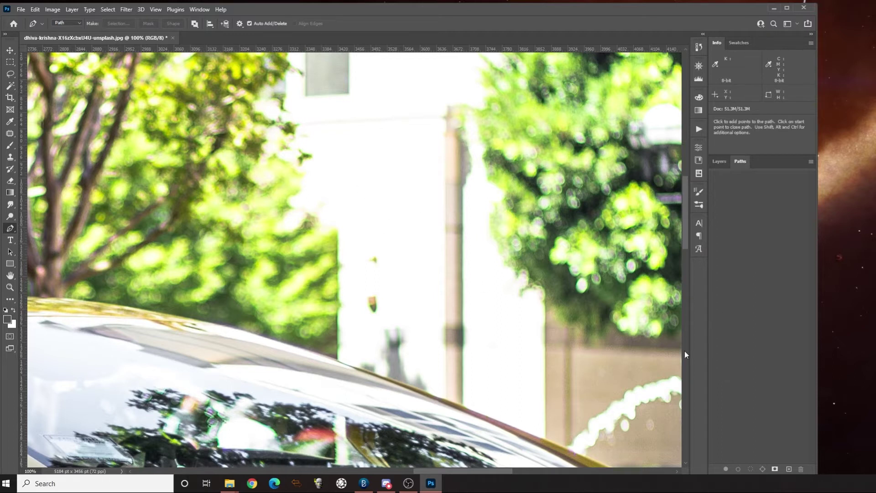
# - Create a new path and name it car
pyautogui.click(788, 469)
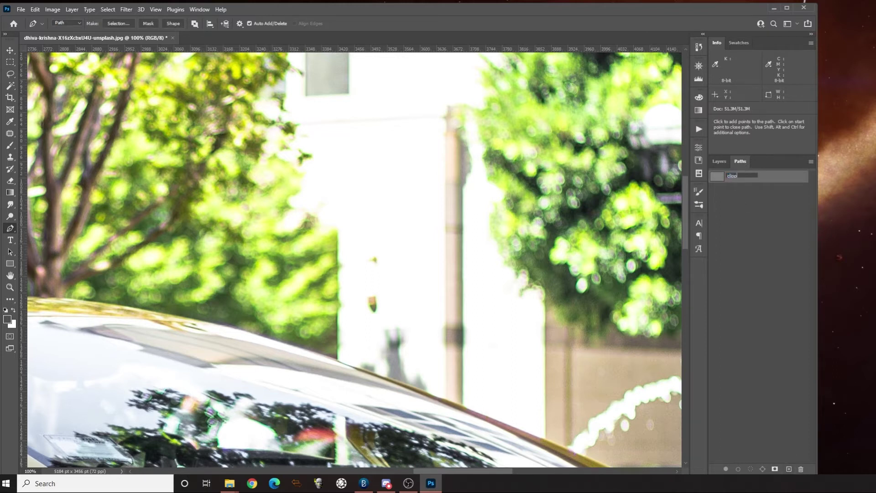
pyautogui.doubleClick(744, 177)
pyautogui.press('Return')
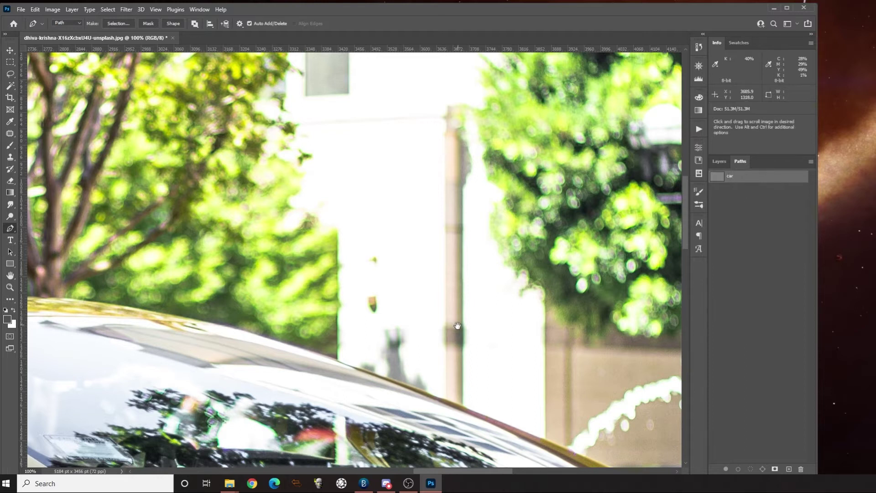
# - Place path anchors at the upper and lower ends of the narrow fin on the front bumper's outer edge
pyautogui.moveTo(457, 325); pyautogui.dragTo(479, 137)
pyautogui.moveTo(525, 297); pyautogui.dragTo(393, 192)
pyautogui.moveTo(464, 242); pyautogui.dragTo(433, 246)
pyautogui.moveTo(406, 195); pyautogui.dragTo(224, 119)
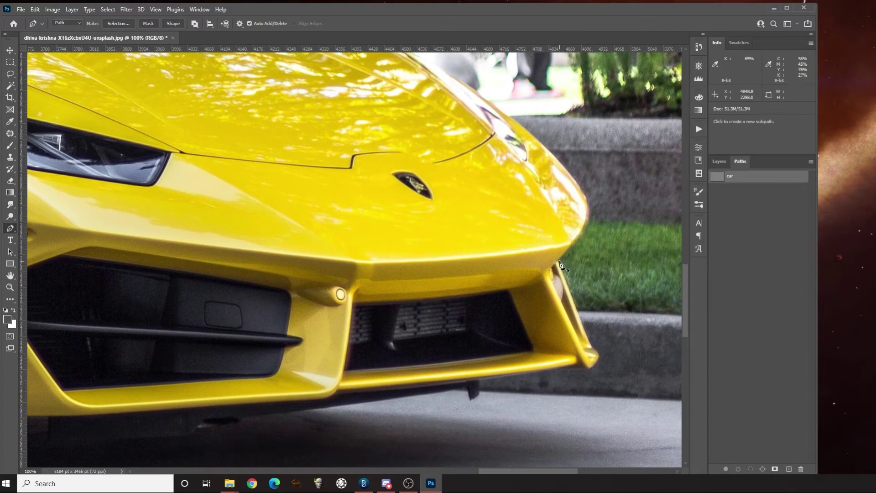
pyautogui.click(559, 261)
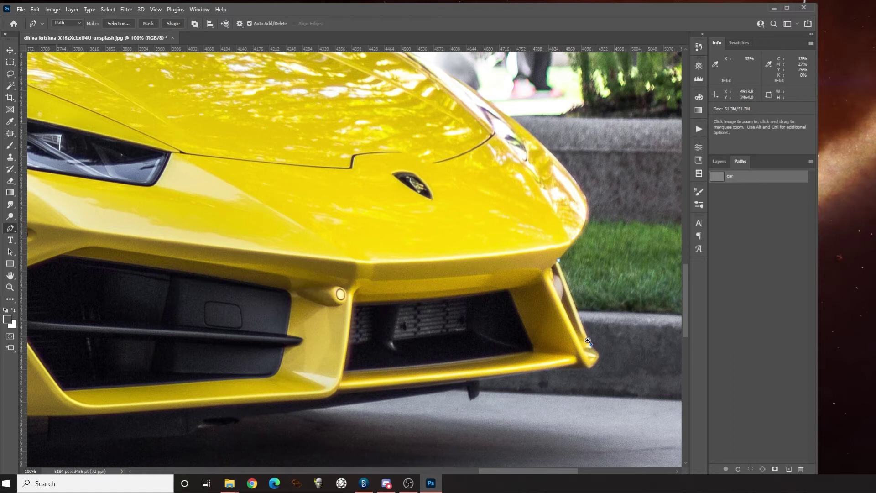
pyautogui.scroll(5, 592, 348)
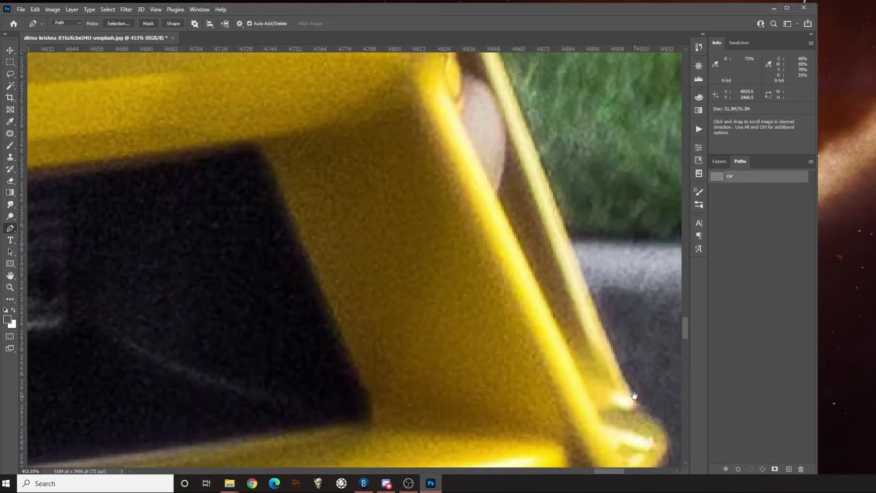
pyautogui.moveTo(530, 143); pyautogui.dragTo(474, 187)
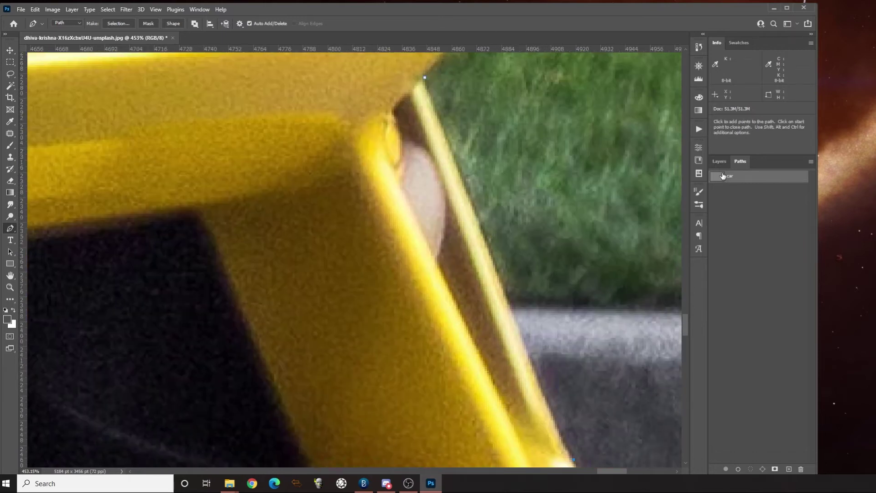
pyautogui.moveTo(536, 319); pyautogui.dragTo(470, 253)
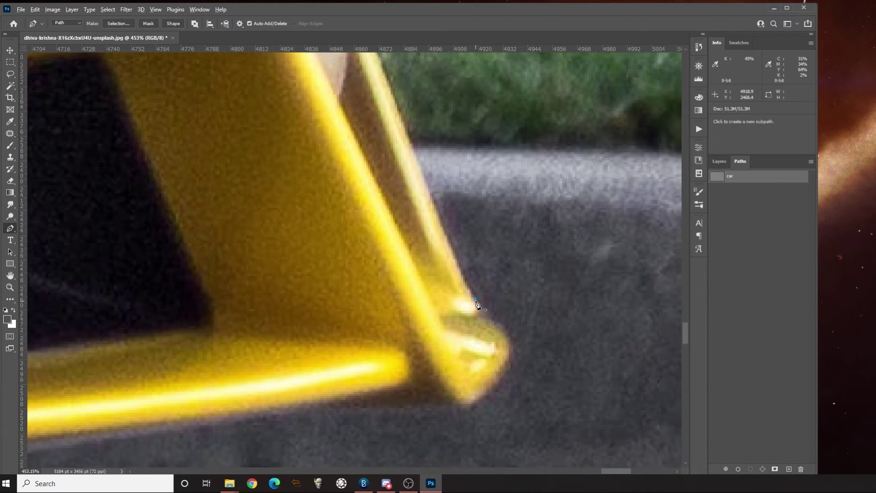
# - Add curved anchors around the bumper's lower outer corner and along its bottom edge
pyautogui.moveTo(509, 350); pyautogui.dragTo(510, 366)
pyautogui.moveTo(465, 407); pyautogui.dragTo(453, 412)
pyautogui.moveTo(304, 411); pyautogui.dragTo(267, 415)
pyautogui.moveTo(313, 160); pyautogui.dragTo(378, 326)
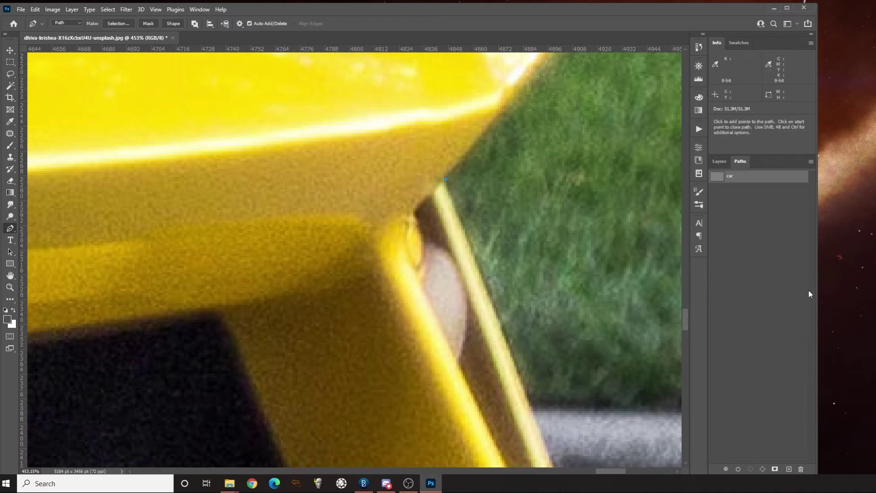
pyautogui.moveTo(459, 344); pyautogui.dragTo(465, 136)
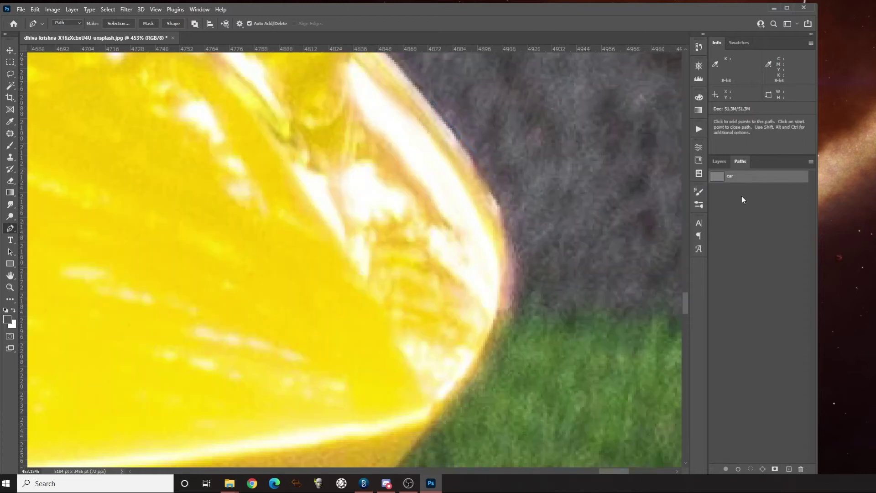
# - Deselect the car path, reselect it and delete it
pyautogui.click(744, 219)
pyautogui.click(717, 181)
pyautogui.press('Delete')
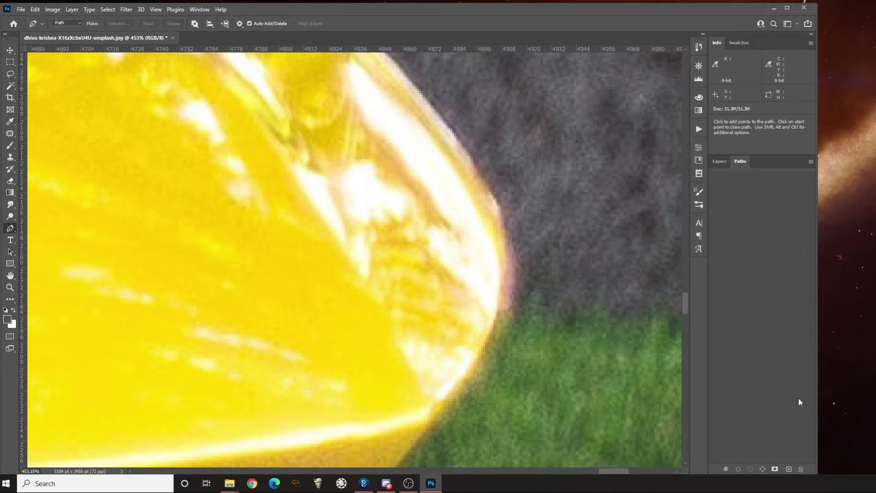
# - Try tracing the curved edge of the car's nose on a new path, and delete that path
pyautogui.click(789, 469)
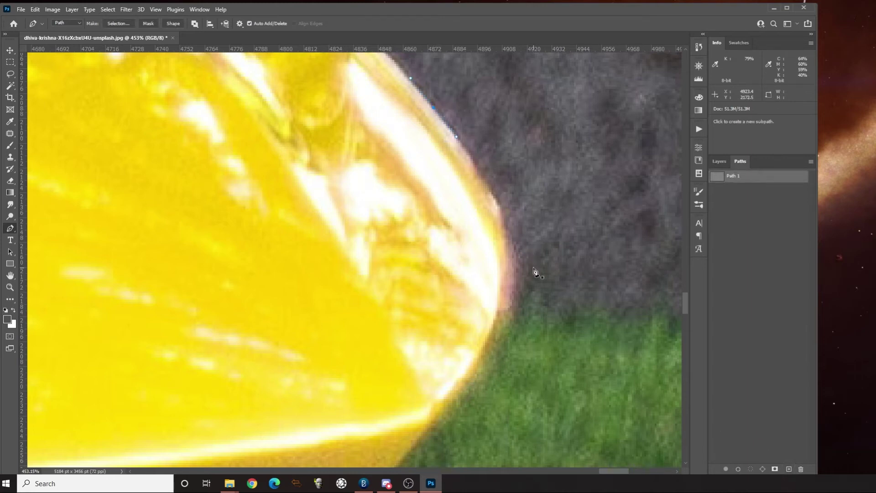
pyautogui.moveTo(513, 298); pyautogui.dragTo(501, 346)
pyautogui.press('space')
pyautogui.moveTo(367, 189); pyautogui.dragTo(436, 308)
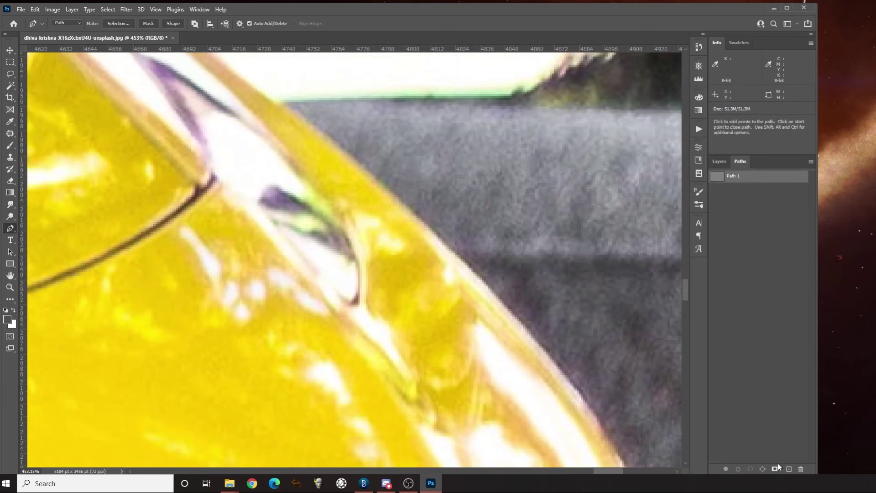
pyautogui.click(802, 469)
pyautogui.click(366, 182)
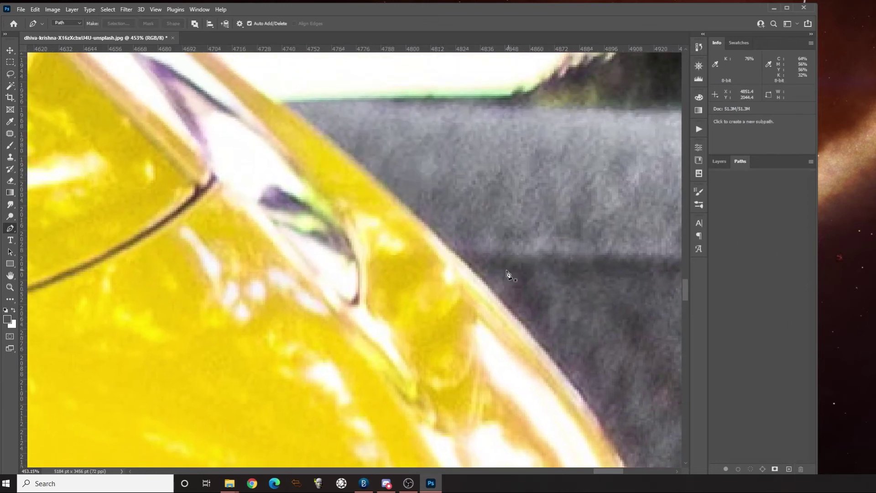
# - Check the release version in the About Photoshop information and close it
pyautogui.press('space')
pyautogui.moveTo(295, 170); pyautogui.dragTo(404, 334)
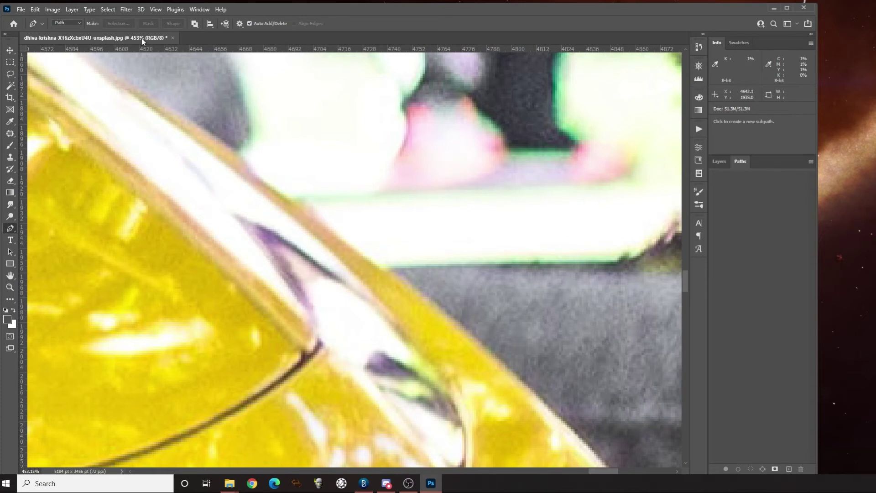
pyautogui.click(199, 10)
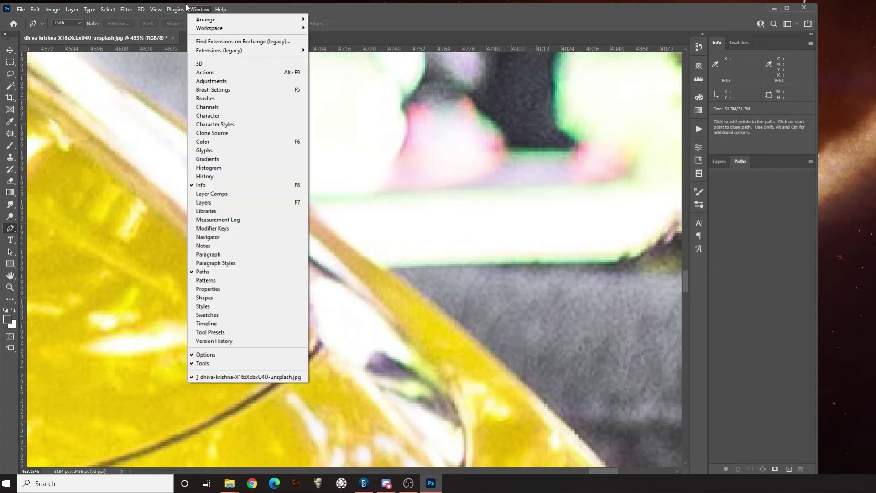
pyautogui.click(175, 9)
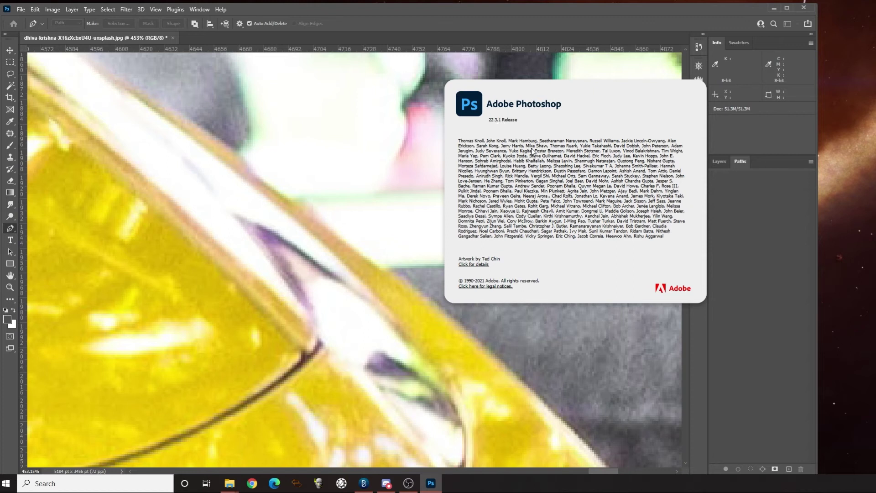
pyautogui.click(405, 85)
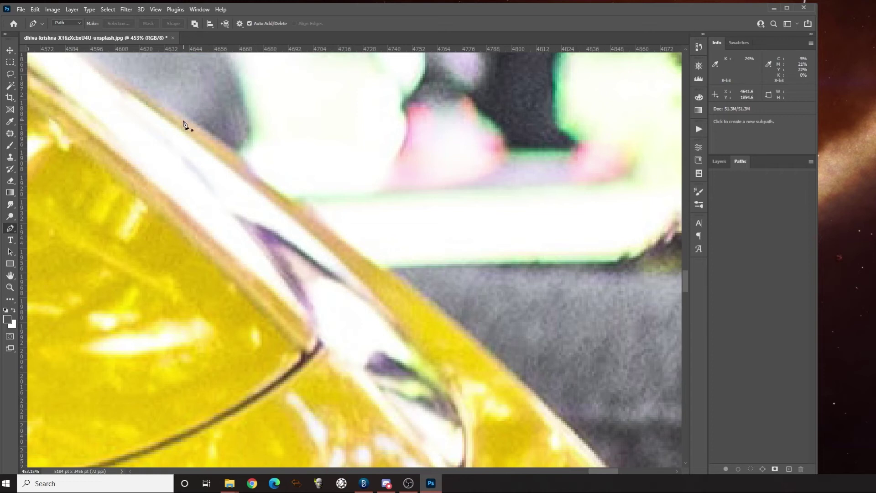
# - Trace the car's hood edge with curved Pen tool anchors, following the nose down to the bumper
pyautogui.click(130, 86)
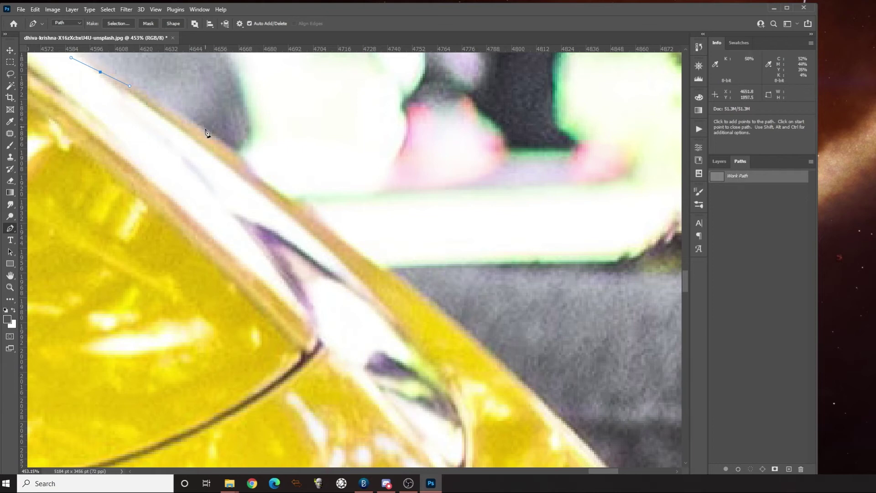
pyautogui.moveTo(209, 134); pyautogui.dragTo(346, 244)
pyautogui.moveTo(388, 270); pyautogui.dragTo(435, 303)
pyautogui.moveTo(496, 370); pyautogui.dragTo(319, 205)
pyautogui.moveTo(363, 234); pyautogui.dragTo(376, 250)
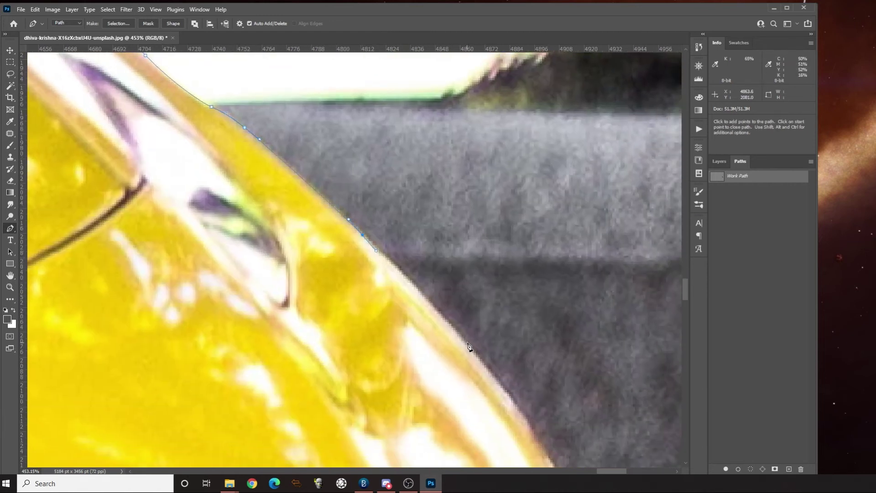
pyautogui.moveTo(529, 397); pyautogui.dragTo(373, 204)
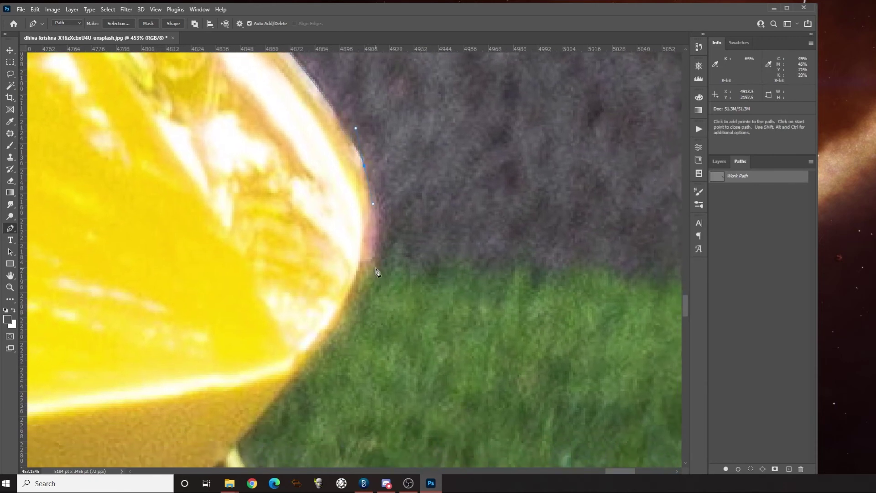
pyautogui.moveTo(344, 315); pyautogui.dragTo(296, 375)
# - Start a new subpath at the upper tip of the front wheel's yellow brake caliper, and deselect the work path
pyautogui.keyDown('alt'); pyautogui.click(218, 324); pyautogui.keyUp('alt')
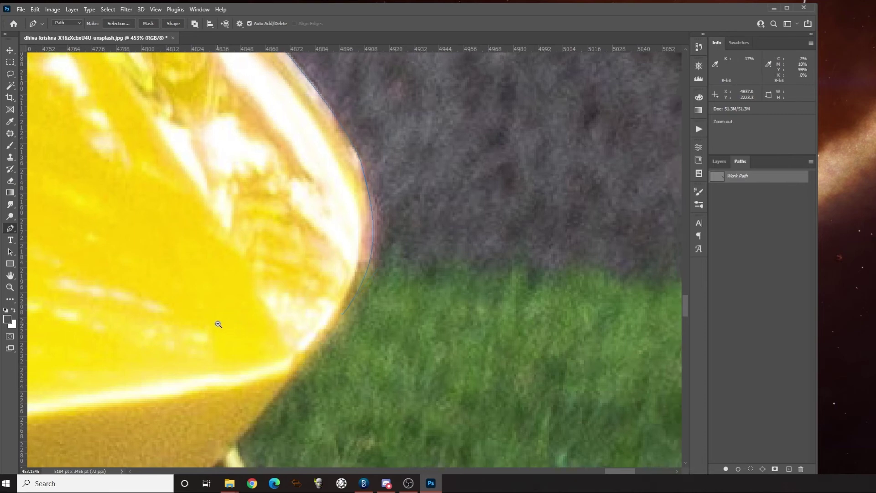
pyautogui.keyDown('alt'); pyautogui.click(219, 324); pyautogui.keyUp('alt')
pyautogui.keyDown('alt'); pyautogui.click(219, 323); pyautogui.keyUp('alt')
pyautogui.moveTo(127, 358); pyautogui.dragTo(662, 105)
pyautogui.moveTo(74, 238); pyautogui.dragTo(402, 143)
pyautogui.keyDown('alt'); pyautogui.click(336, 175); pyautogui.keyUp('alt')
pyautogui.keyDown('alt'); pyautogui.click(337, 176); pyautogui.keyUp('alt')
pyautogui.keyDown('alt'); pyautogui.click(336, 175); pyautogui.keyUp('alt')
pyautogui.moveTo(129, 150); pyautogui.dragTo(508, 297)
pyautogui.keyDown('ctrl'); pyautogui.click(405, 280); pyautogui.keyUp('ctrl')
pyautogui.click(405, 279)
pyautogui.click(393, 253)
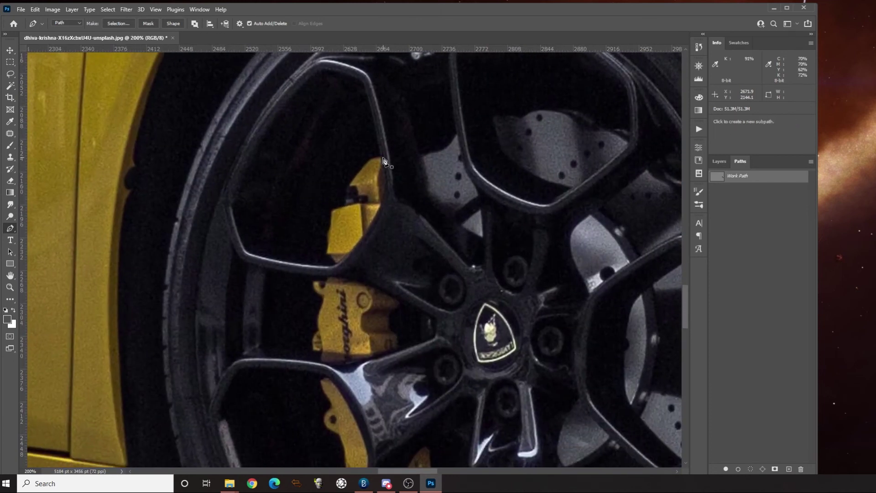
pyautogui.click(382, 156)
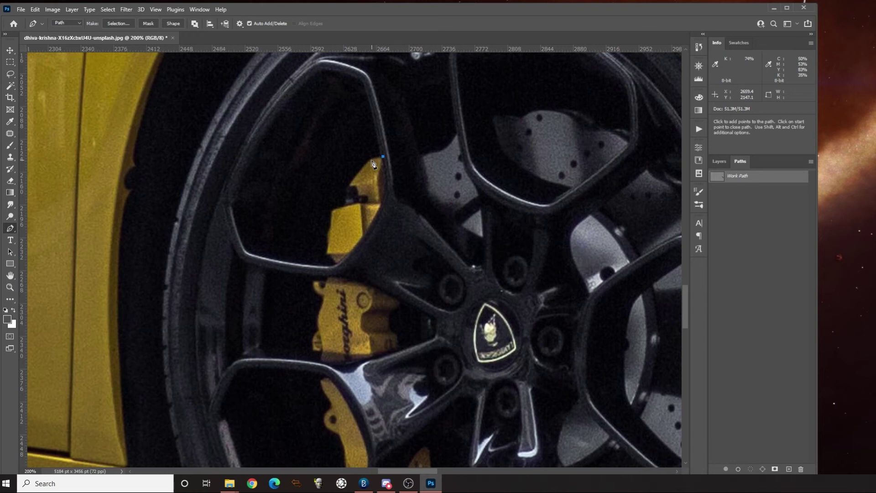
pyautogui.press('ctrl')
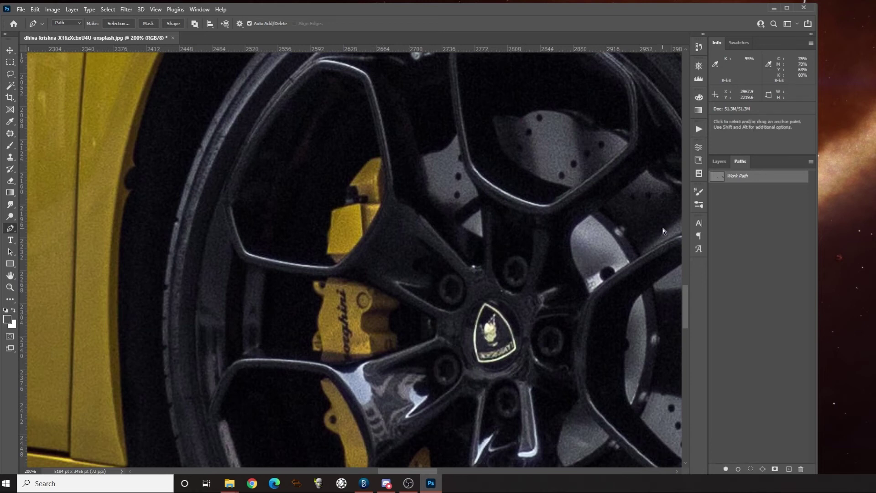
pyautogui.click(780, 246)
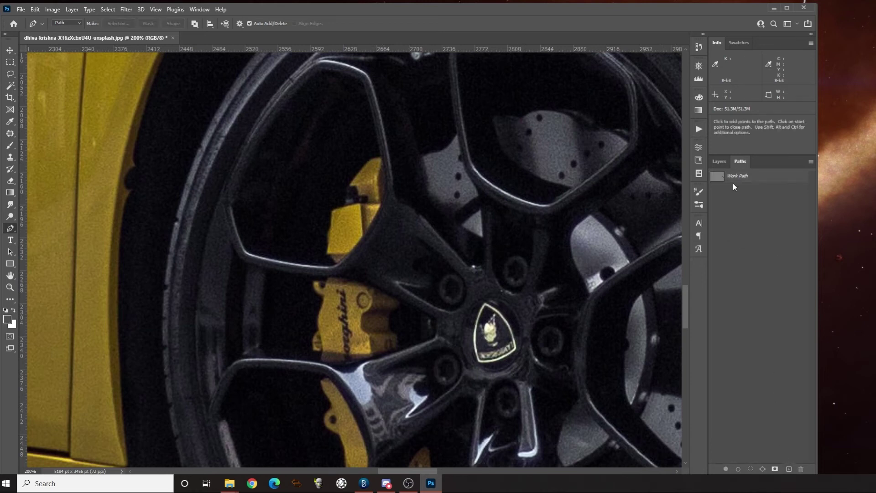
# - Create a new path and trace the upper tip of the yellow brake caliper down to its notch with the Pen tool
pyautogui.click(788, 470)
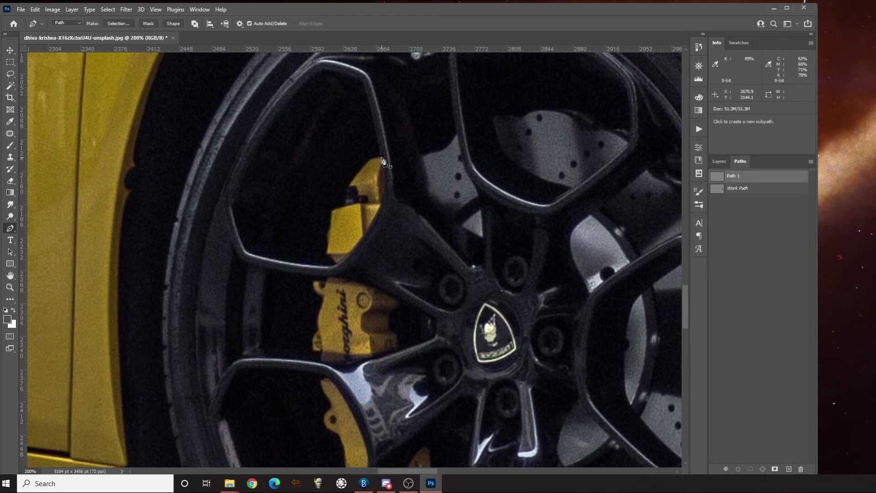
pyautogui.moveTo(381, 158); pyautogui.dragTo(362, 172)
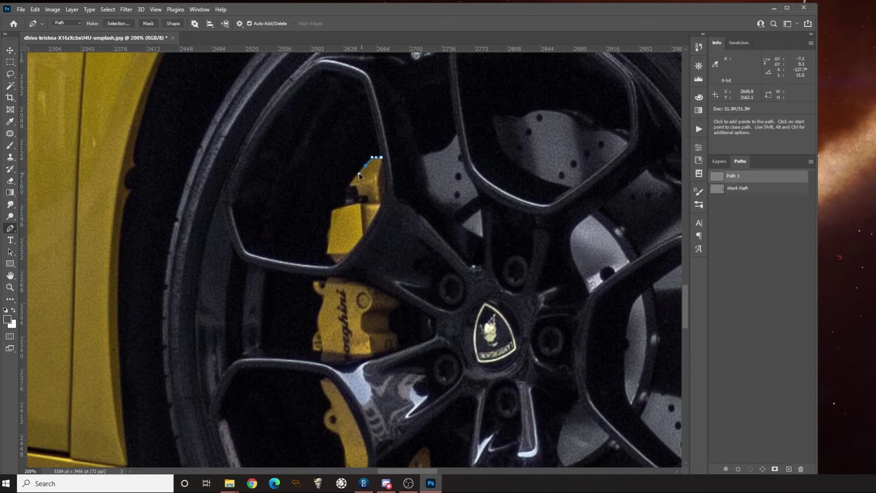
pyautogui.click(348, 187)
pyautogui.click(357, 192)
pyautogui.click(366, 196)
# - Rename the new path as brakes
pyautogui.click(786, 245)
pyautogui.doubleClick(736, 177)
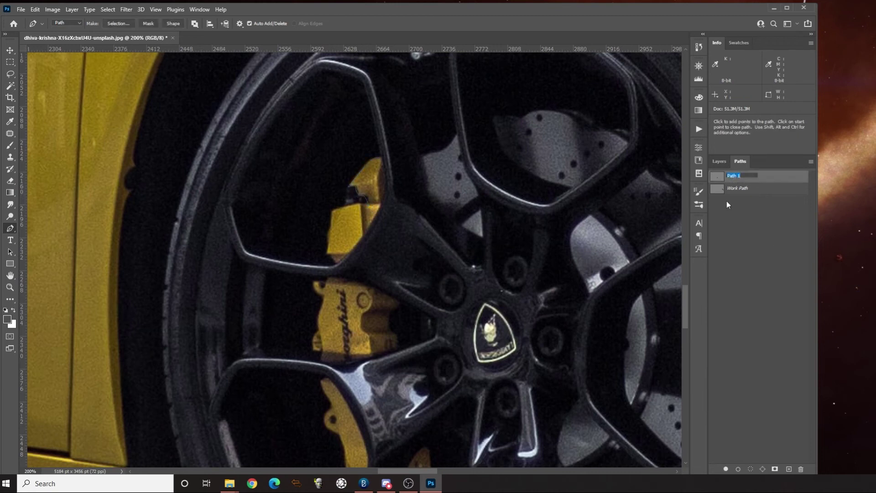
pyautogui.write('brakes')
pyautogui.press('Return')
# - Continue the brakes path from the notch along the caliper block's upper edge and down its outer side to the lower corner
pyautogui.keyDown('ctrl'); pyautogui.click(370, 204); pyautogui.keyUp('ctrl')
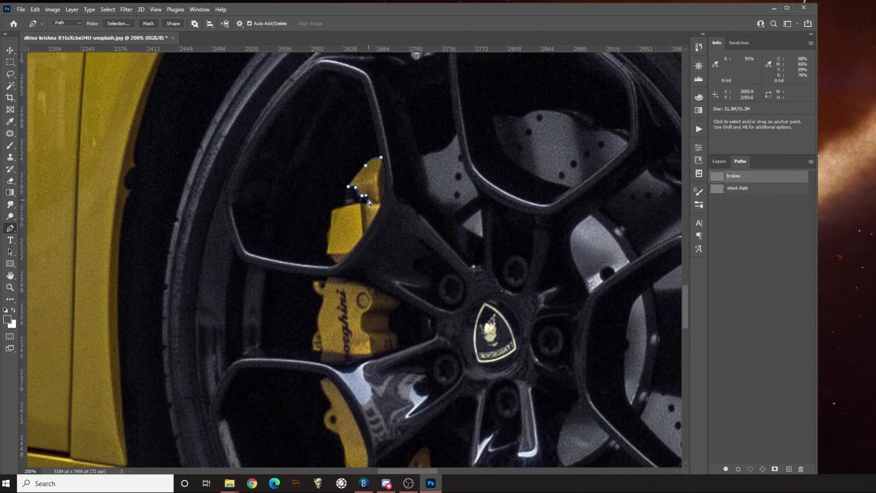
pyautogui.moveTo(363, 199); pyautogui.dragTo(306, 221)
pyautogui.click(332, 211)
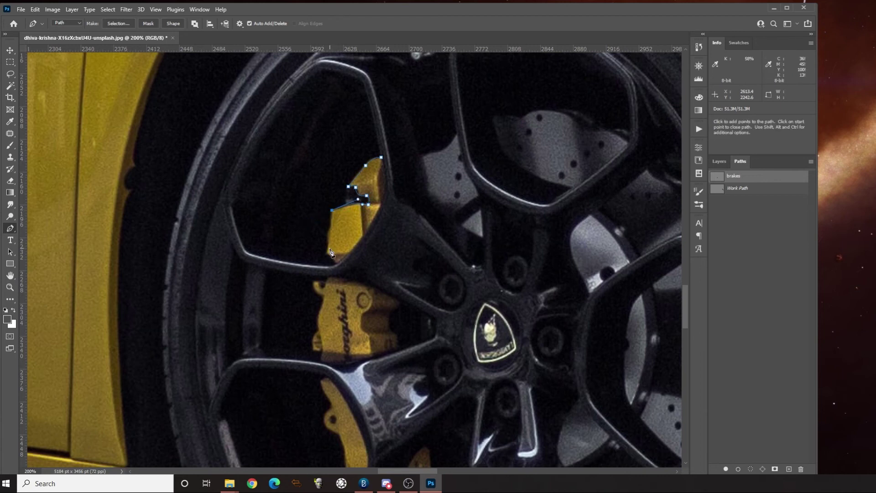
pyautogui.click(327, 232)
pyautogui.click(327, 243)
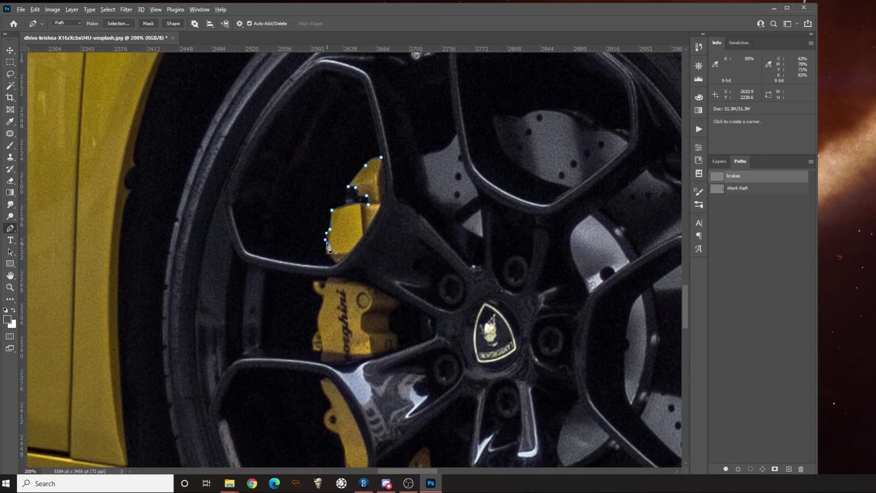
pyautogui.click(327, 254)
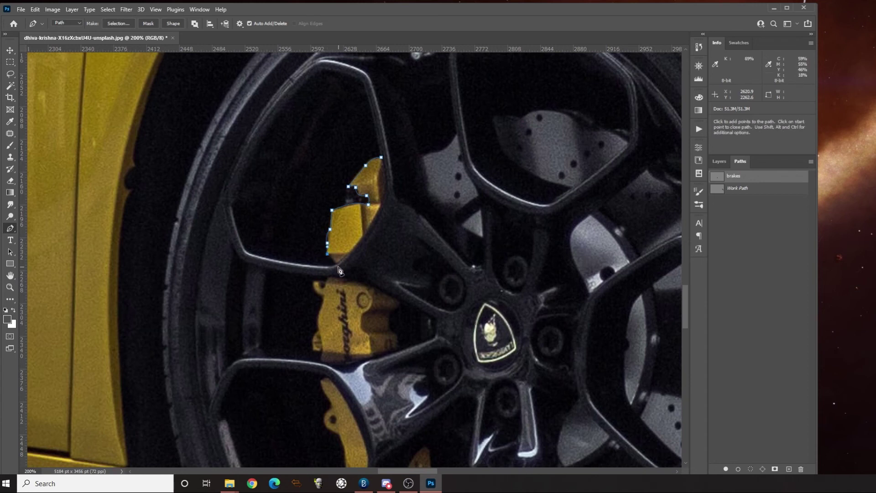
# - Trace the caliper's lower edge and the side along the wheel spoke, closing the path at its starting anchor
pyautogui.click(336, 264)
pyautogui.click(345, 258)
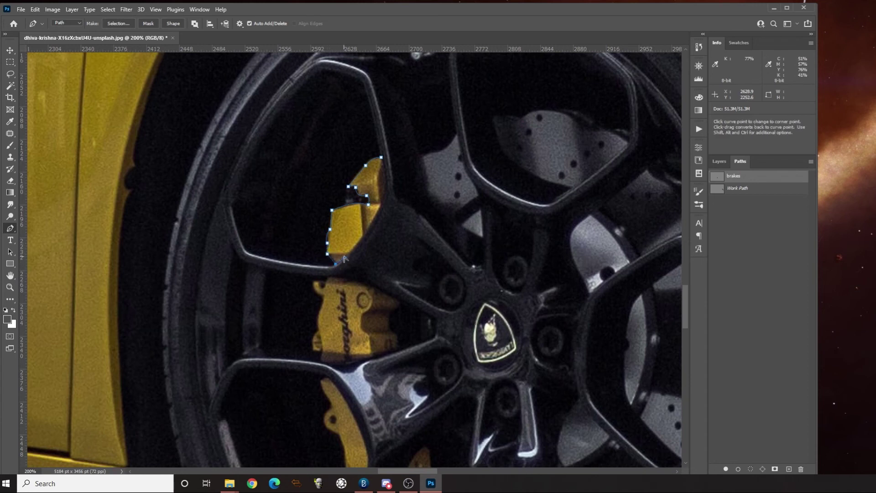
pyautogui.click(380, 217)
pyautogui.click(387, 195)
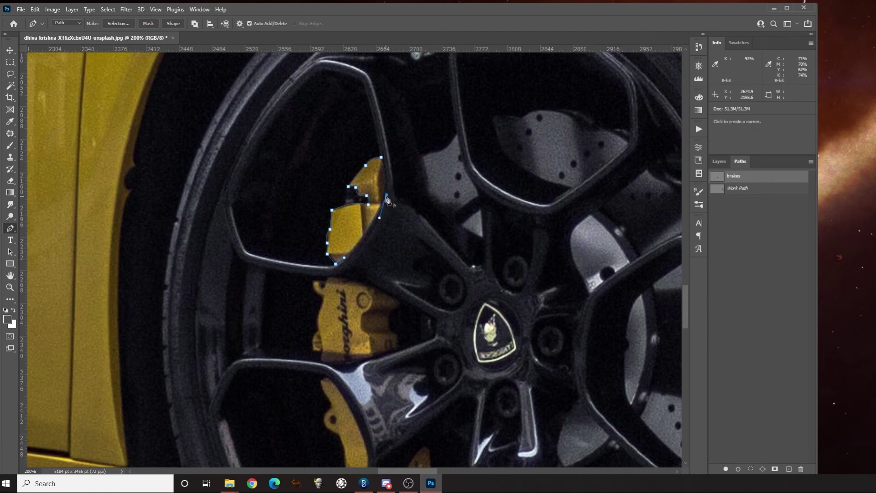
pyautogui.moveTo(381, 158); pyautogui.dragTo(379, 150)
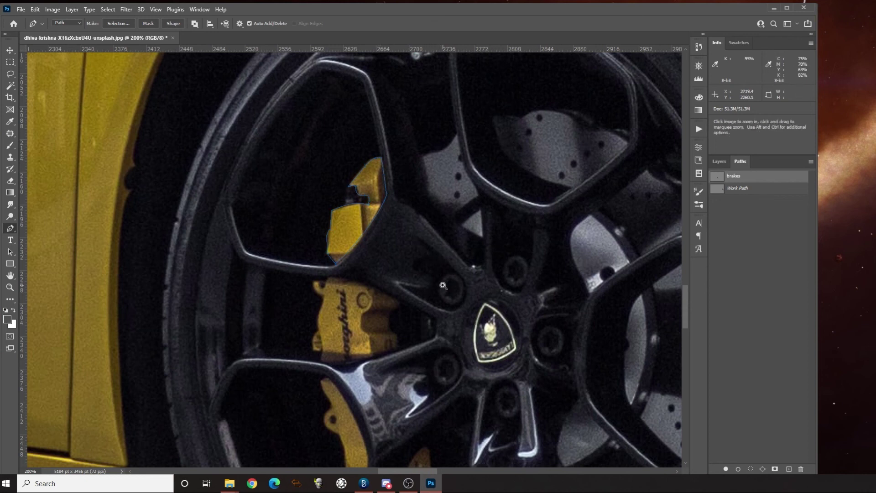
# - Try starting a separate subpath on the pavement below the front bumper, and delete it
pyautogui.scroll(-2, 442, 285)
pyautogui.moveTo(471, 335); pyautogui.dragTo(358, 320)
pyautogui.scroll(-1, 432, 299)
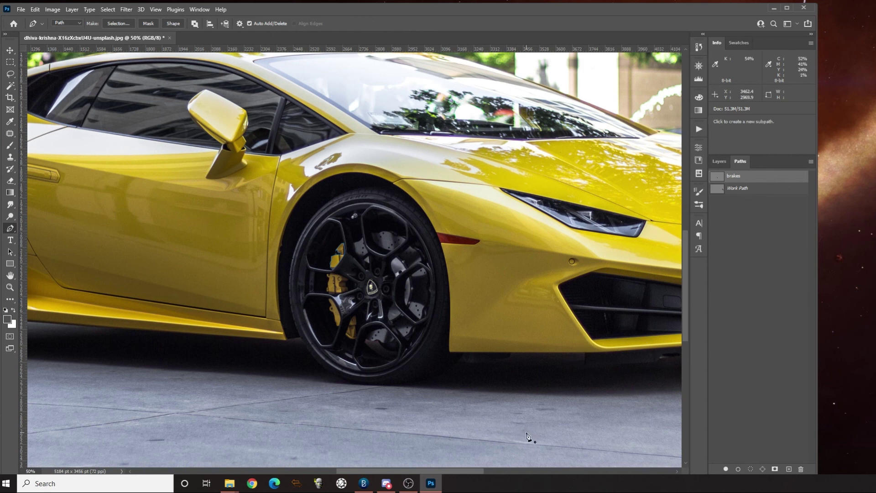
pyautogui.moveTo(526, 432)
pyautogui.mouseDown()
pyautogui.moveTo(534, 422)
pyautogui.moveTo(550, 431)
pyautogui.moveTo(537, 455)
pyautogui.mouseUp()
pyautogui.moveTo(522, 446); pyautogui.dragTo(522, 439)
pyautogui.press('Delete')
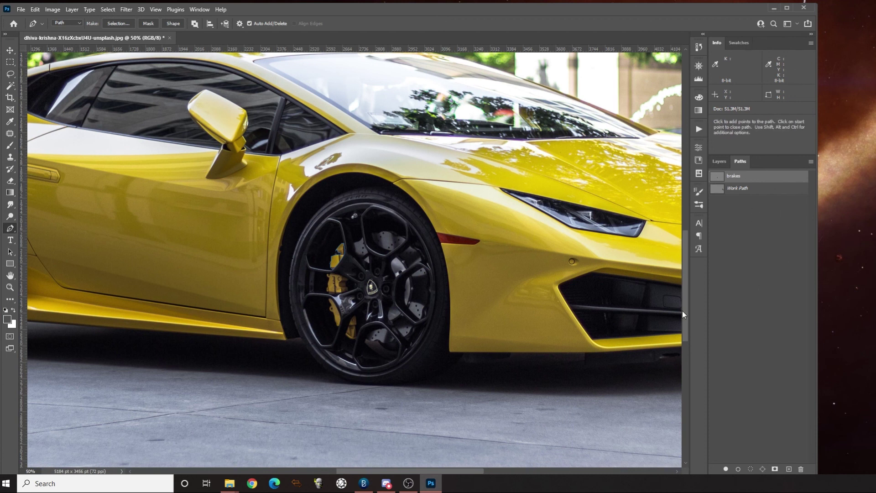
pyautogui.keyDown('alt'); pyautogui.click(272, 223); pyautogui.keyUp('alt')
pyautogui.moveTo(215, 215); pyautogui.dragTo(251, 267)
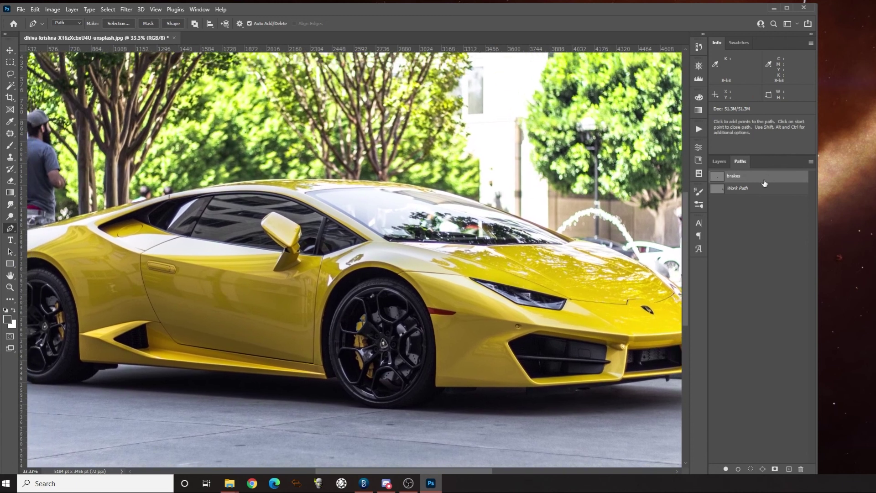